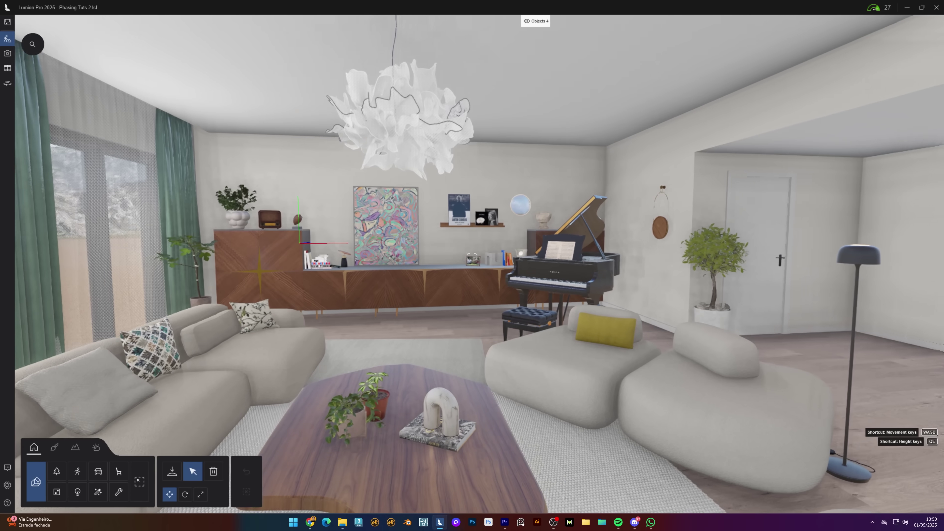
# Step: Frame the living room and render a Poster-size 7680x4320 photo with AI Upscale on
pyautogui.press('w')
pyautogui.press('d')
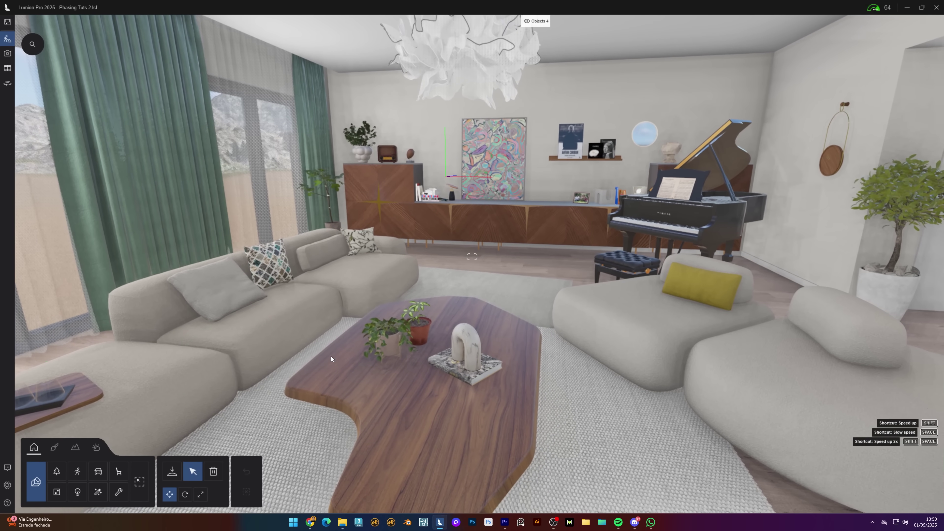
pyautogui.click(130, 338)
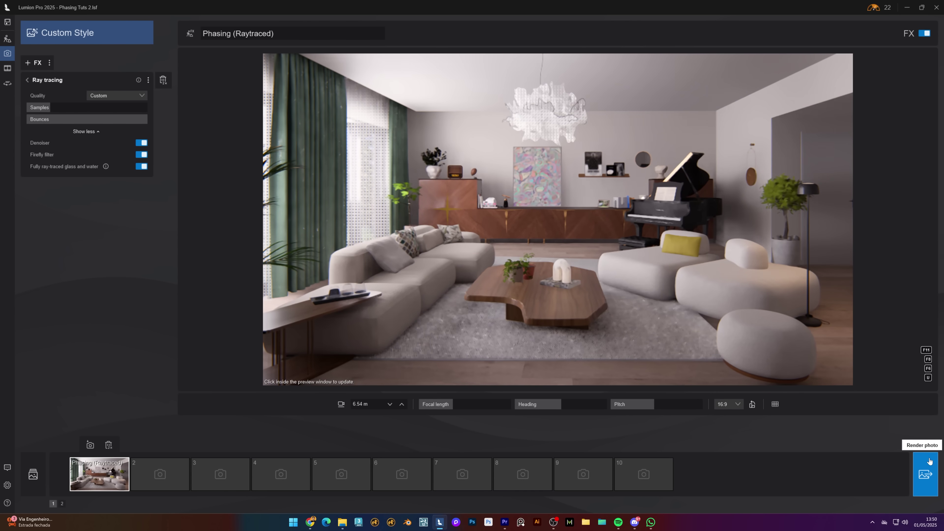
pyautogui.click(915, 461)
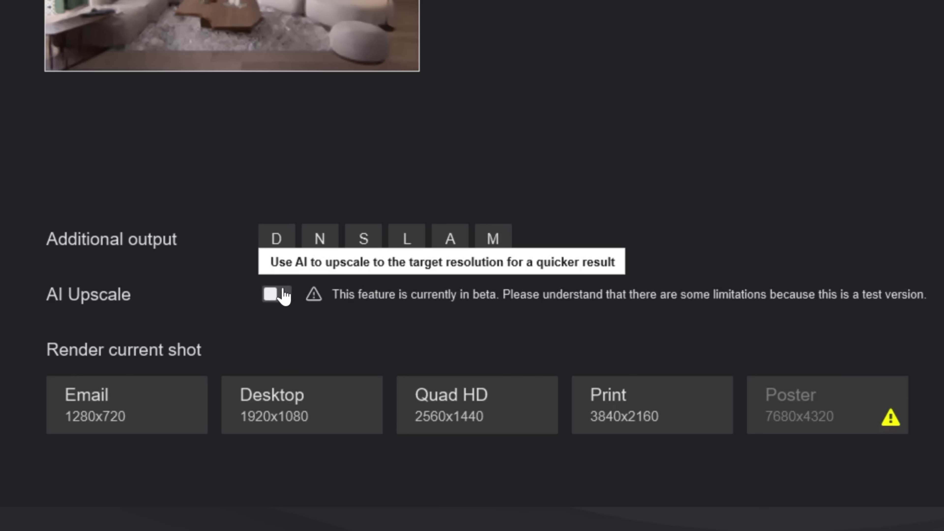
pyautogui.click(278, 295)
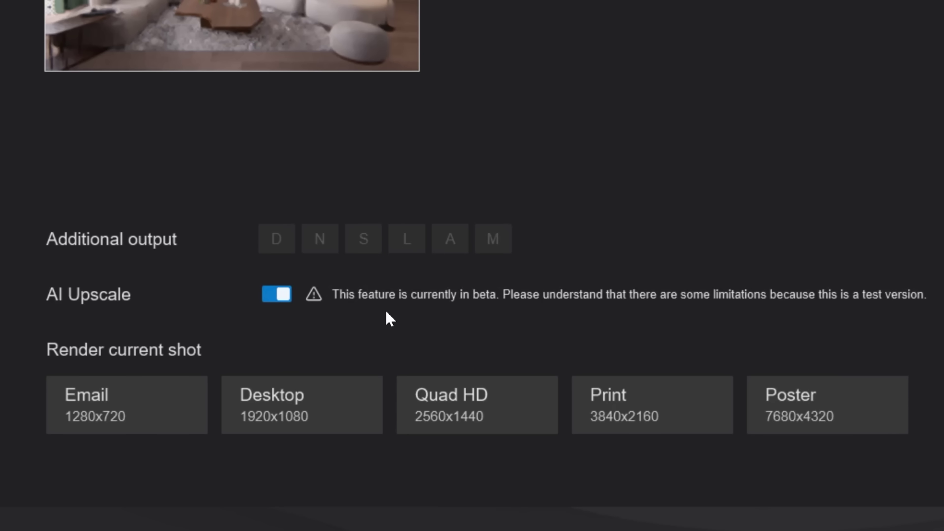
pyautogui.click(829, 402)
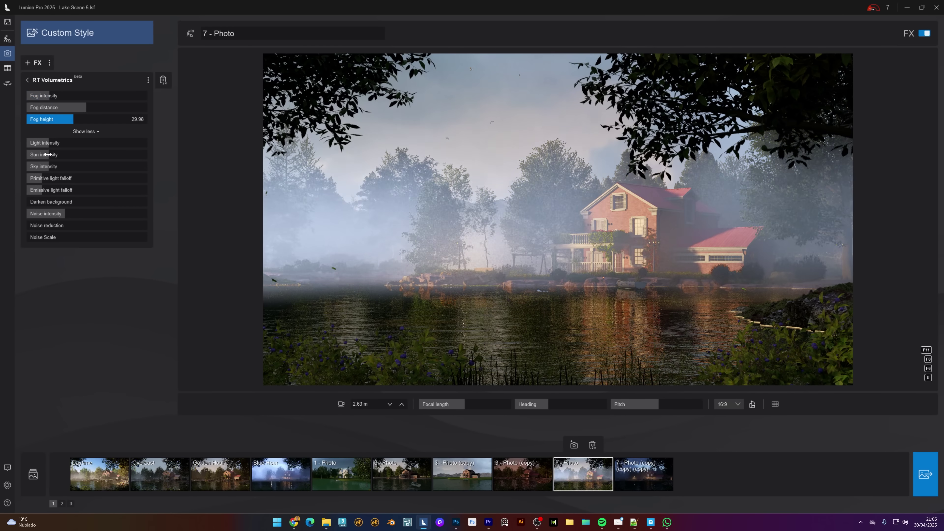
# Step: Add RT Volumetrics fog to photo 7 and raise its intensity, height and light falloff
pyautogui.moveTo(45, 179); pyautogui.dragTo(93, 190)
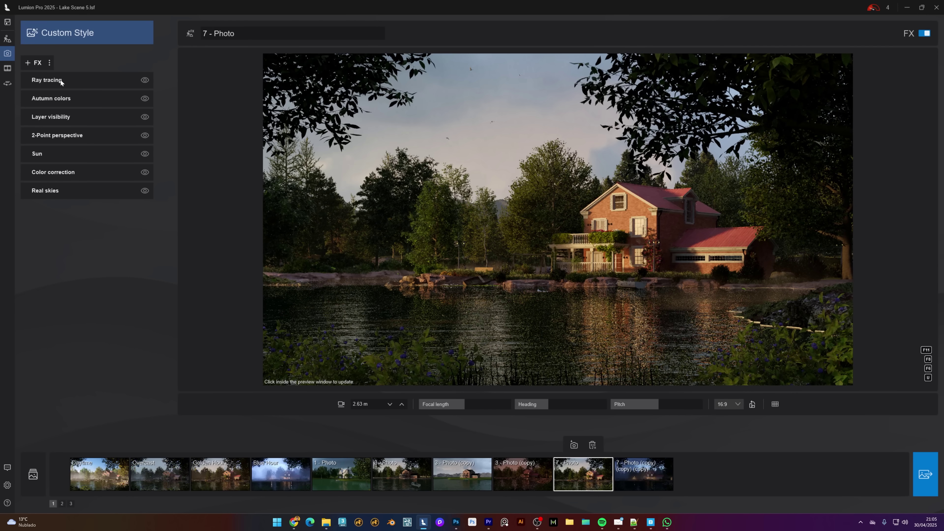
pyautogui.click(37, 63)
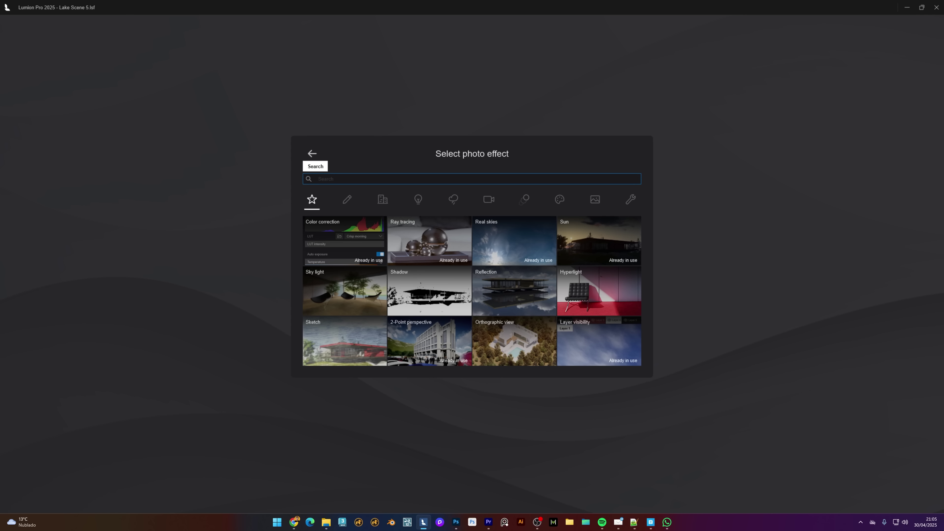
pyautogui.click(454, 201)
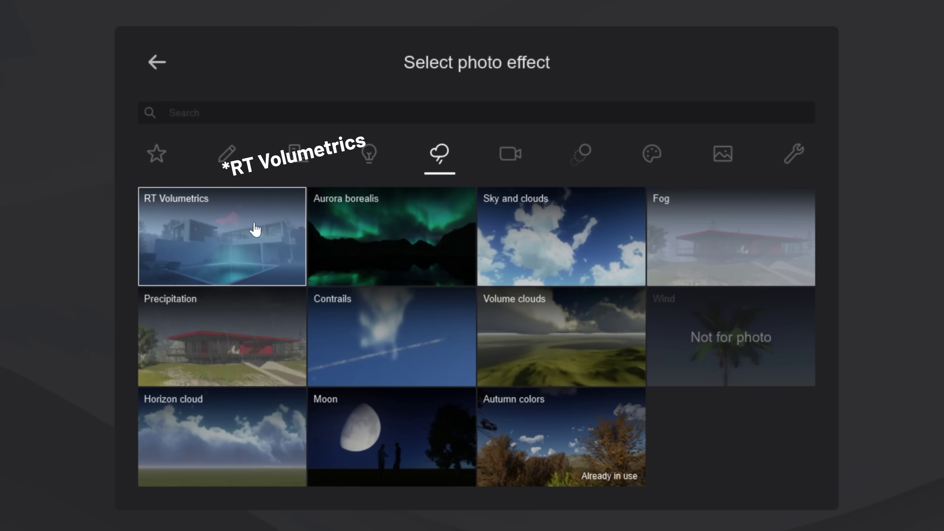
pyautogui.click(260, 213)
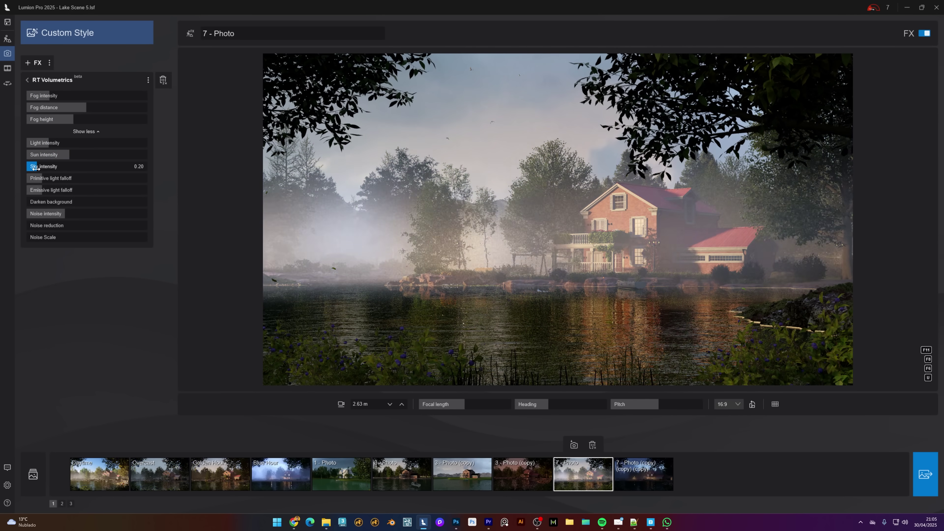
pyautogui.moveTo(38, 185); pyautogui.dragTo(101, 180)
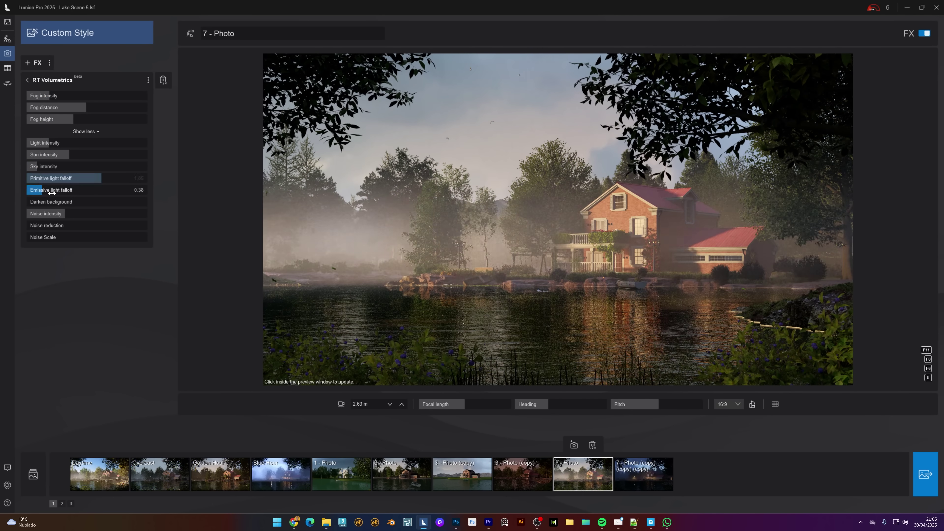
pyautogui.moveTo(56, 96); pyautogui.dragTo(86, 119)
pyautogui.moveTo(32, 169)
pyautogui.mouseDown()
pyautogui.moveTo(56, 167)
pyautogui.moveTo(29, 167)
pyautogui.mouseUp()
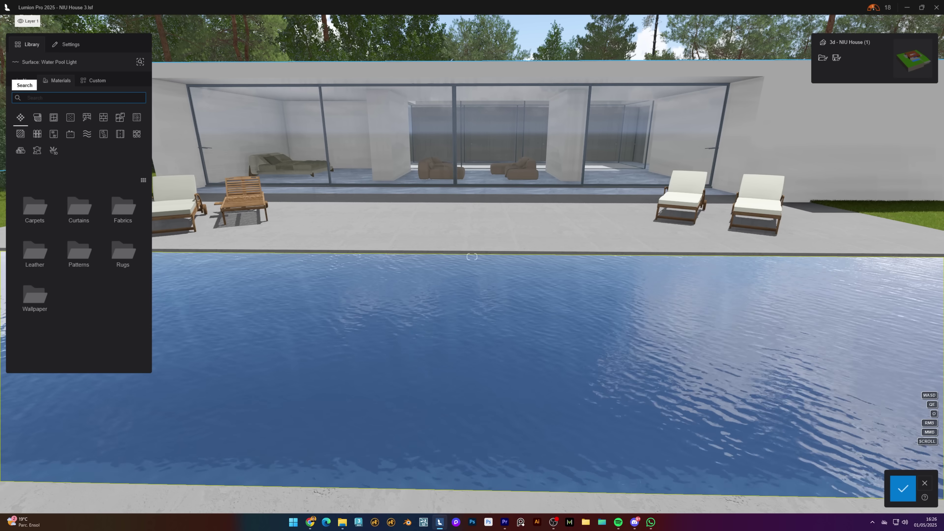
# Step: Apply Pool clear 003 water to the pool and set its wave height to 20%
pyautogui.click(88, 134)
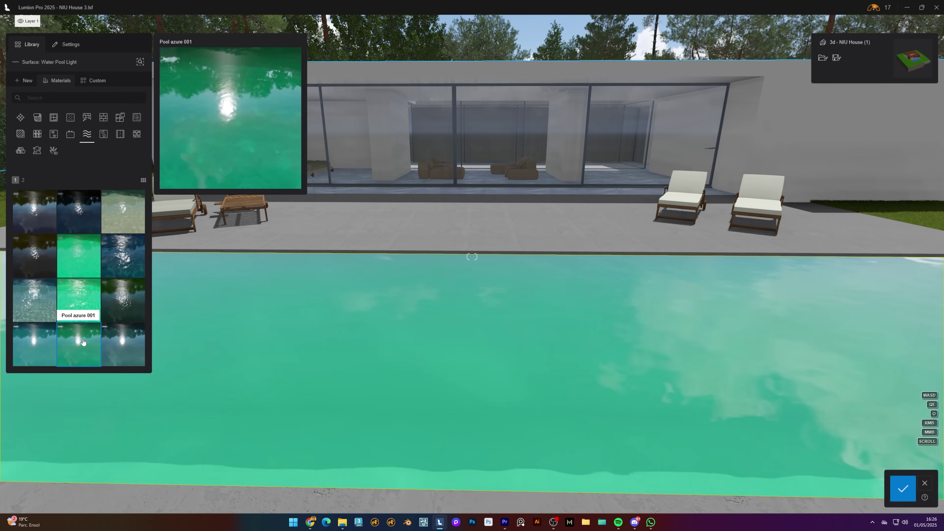
pyautogui.click(123, 344)
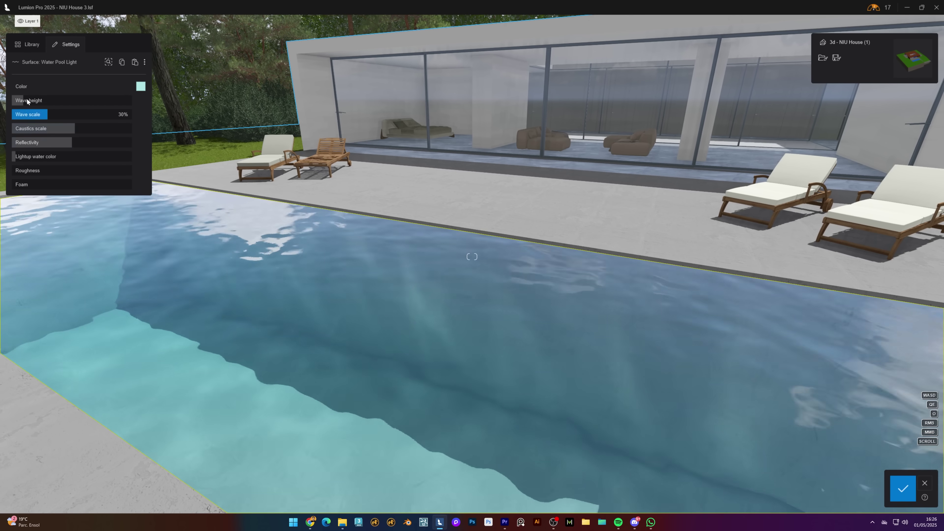
pyautogui.moveTo(27, 100); pyautogui.dragTo(38, 99)
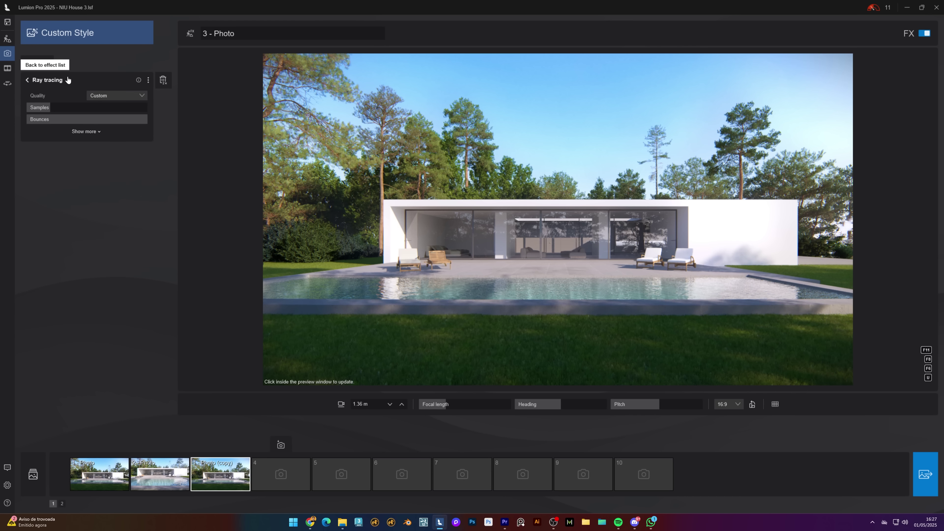
# Step: Show photo 3's extra Ray tracing settings: denoiser, firefly filter, and ray-traced glass and water
pyautogui.click(87, 131)
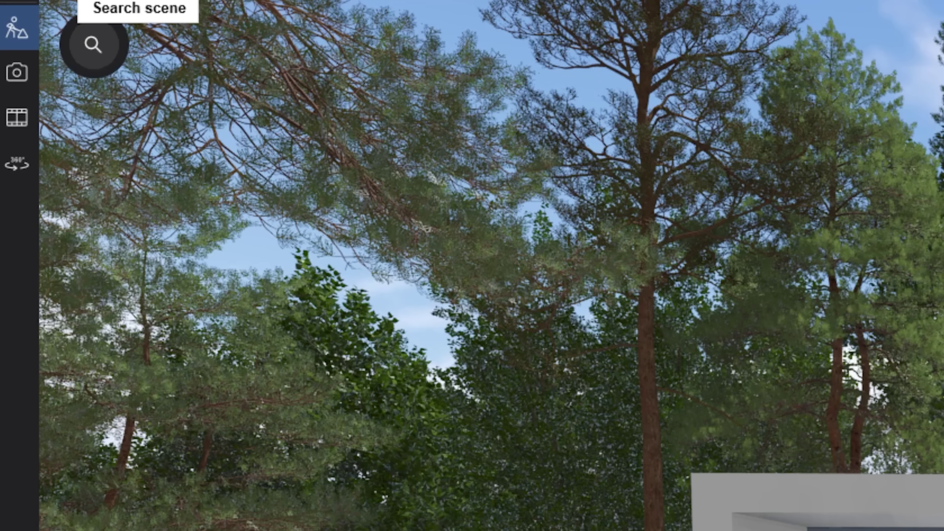
# Step: Switch NIU House 3 back to Build mode, showing its five layers
pyautogui.click(93, 42)
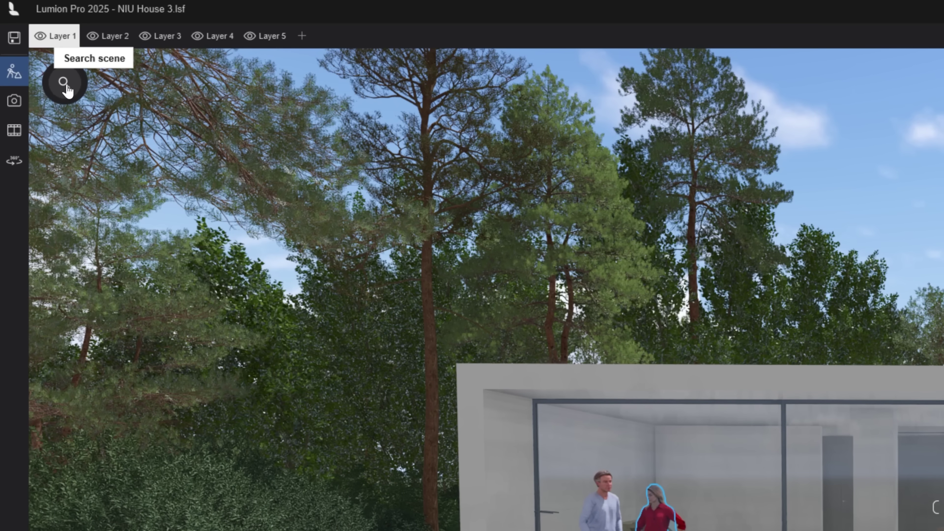
# Step: Filter the scene search list by imported models, fine-detail nature and people, then show all
pyautogui.click(64, 83)
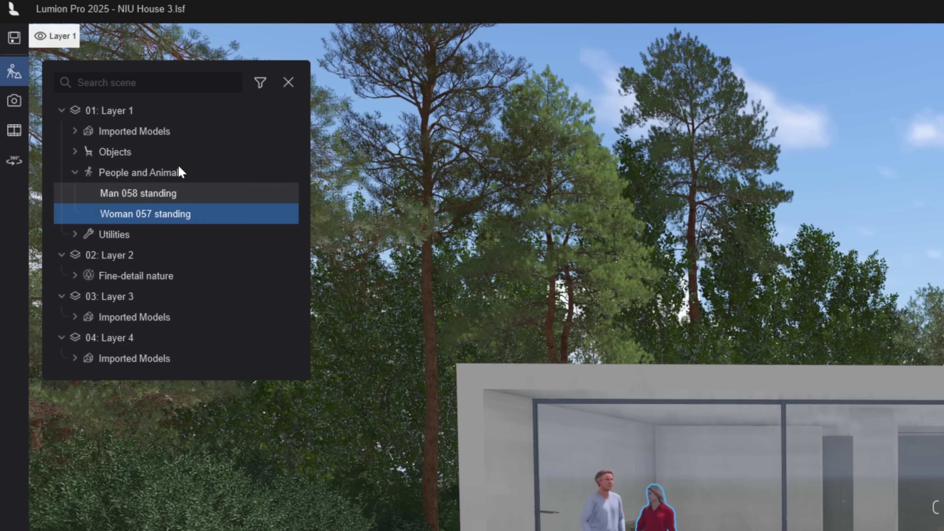
pyautogui.click(262, 85)
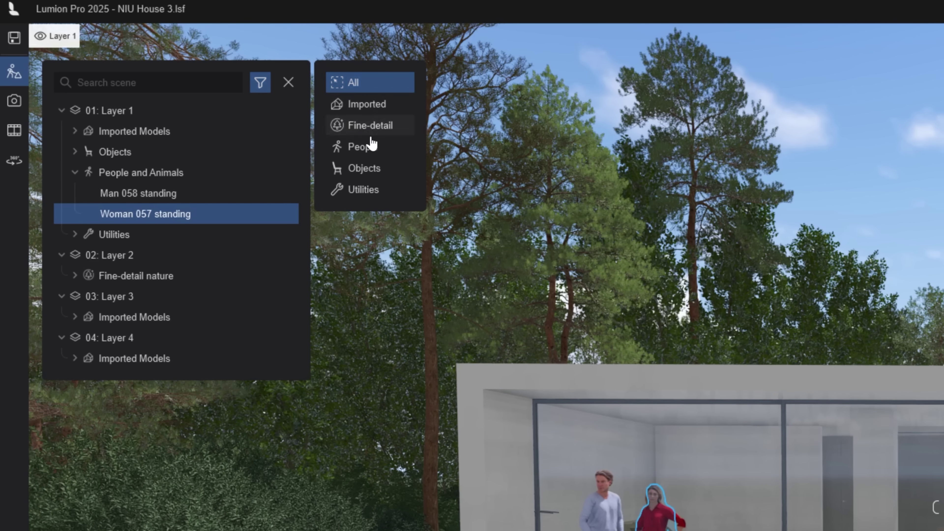
pyautogui.click(371, 109)
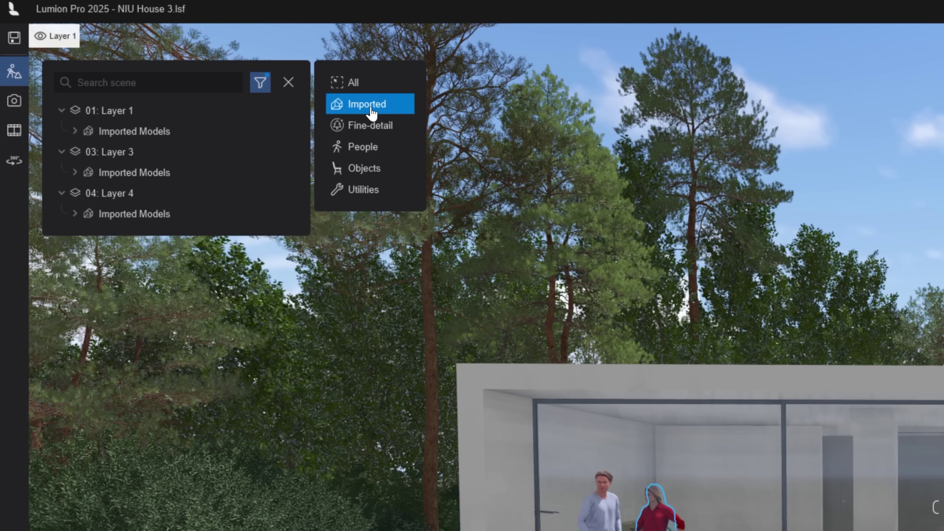
pyautogui.click(376, 130)
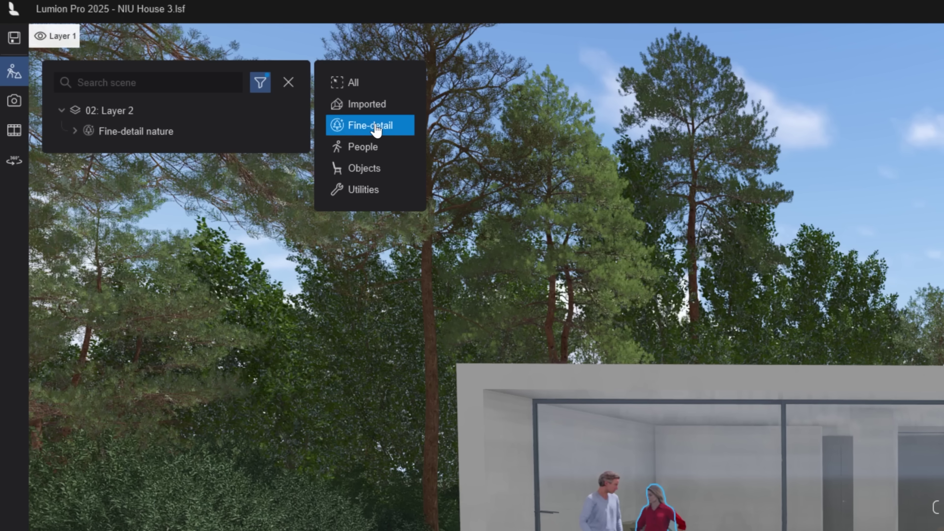
pyautogui.click(376, 150)
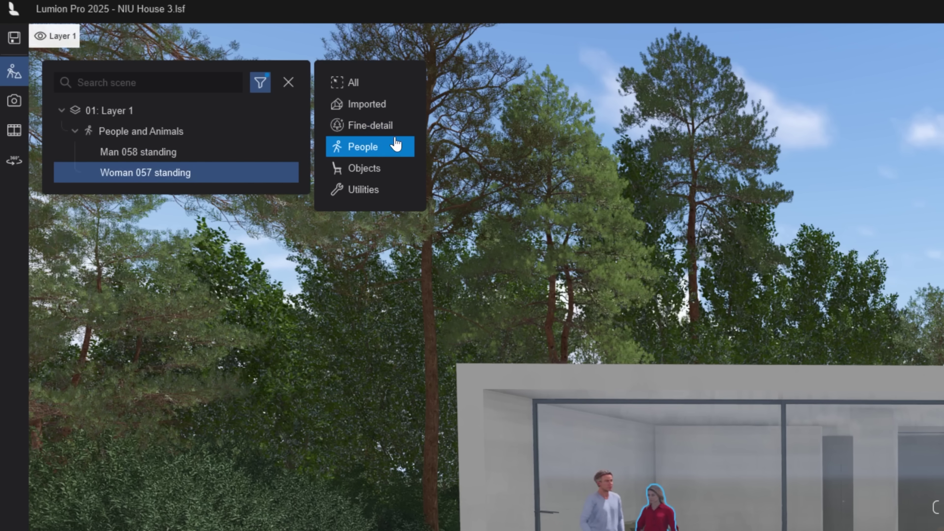
pyautogui.click(370, 82)
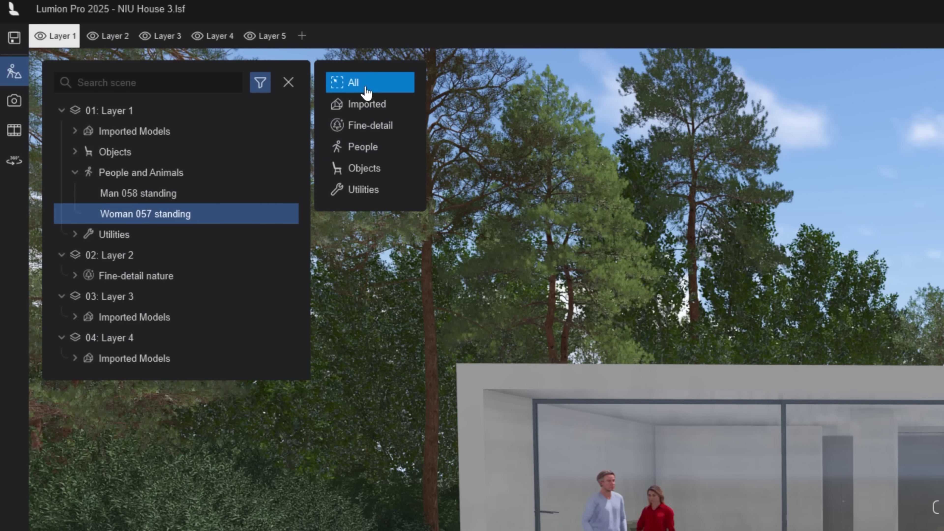
# Step: Select the DeckChair 015 chairs and DeckChair 014, plus all Layer 2 and Layer 3 objects
pyautogui.click(214, 159)
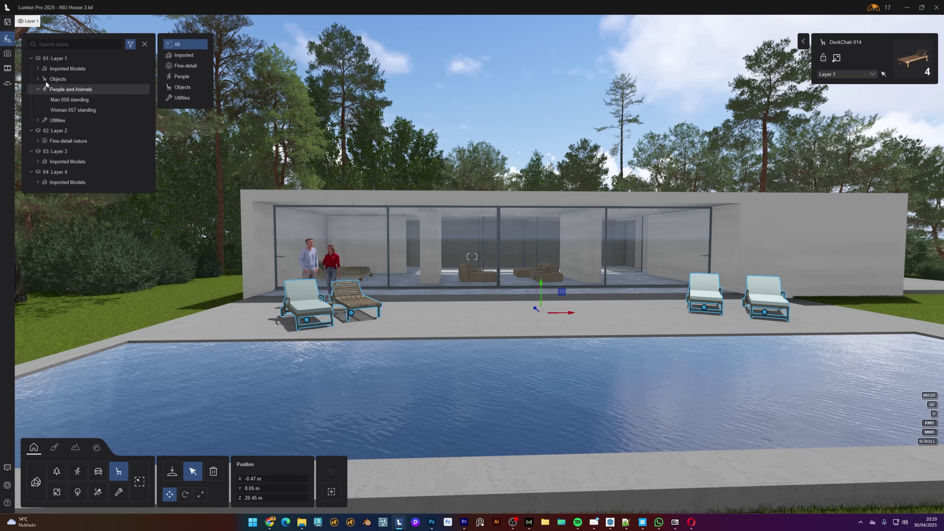
pyautogui.click(37, 79)
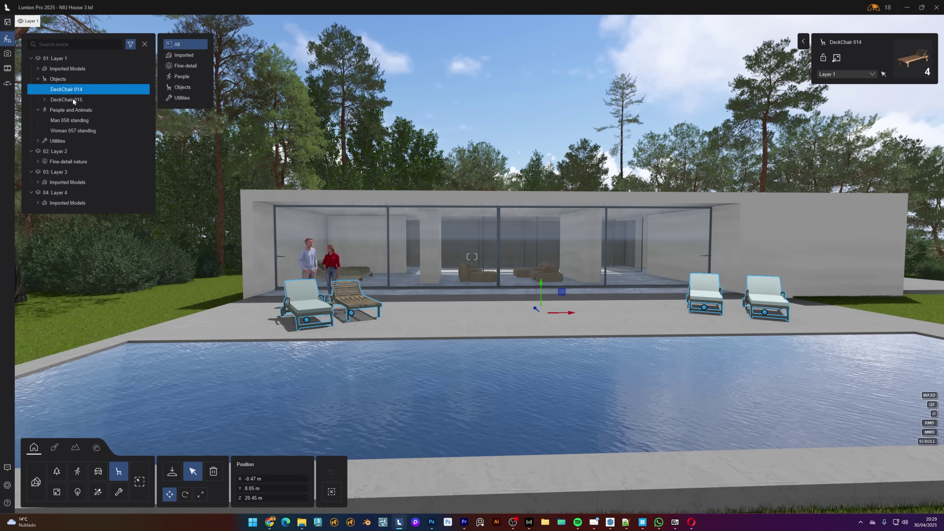
pyautogui.click(45, 100)
pyautogui.click(74, 111)
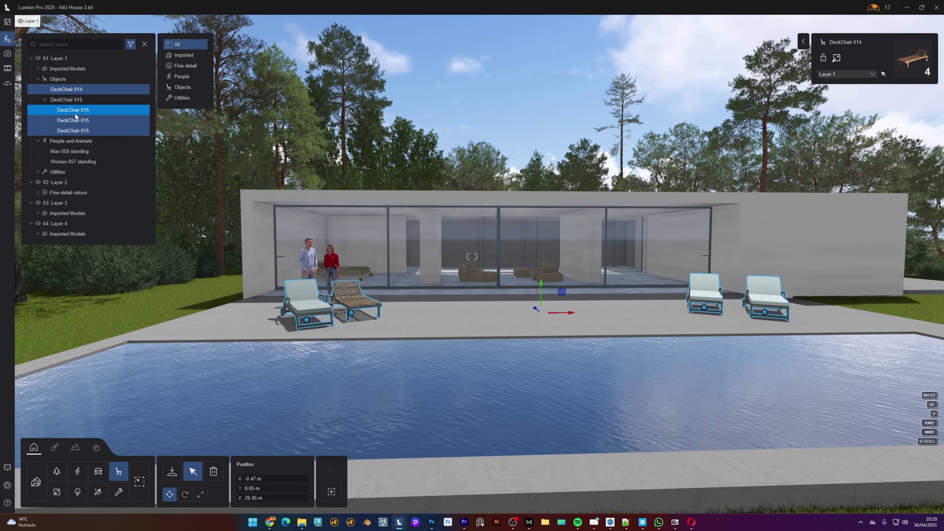
pyautogui.click(76, 121)
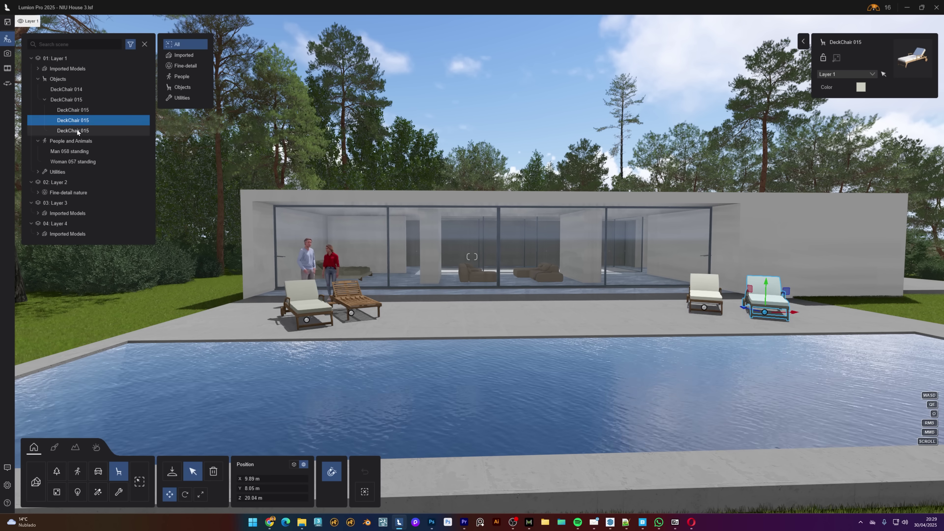
pyautogui.click(77, 131)
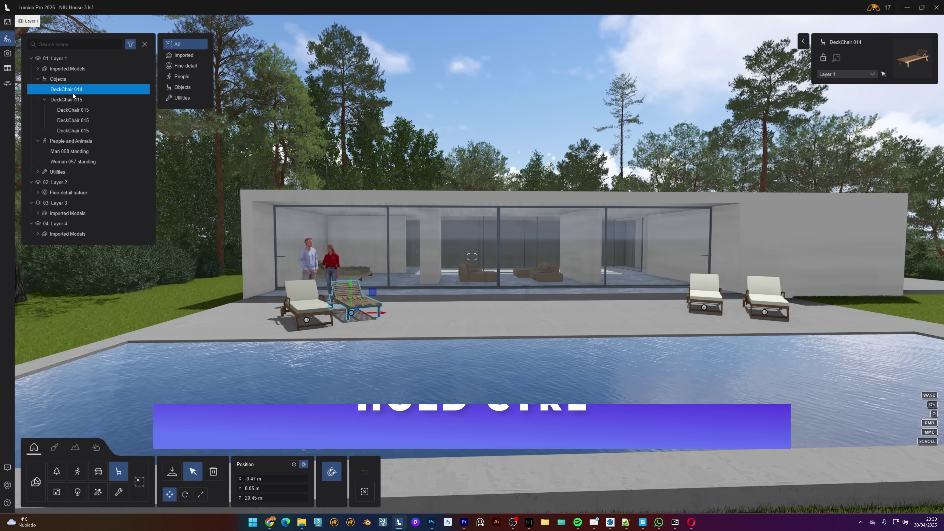
pyautogui.keyDown('ctrl'); pyautogui.click(62, 79); pyautogui.keyUp('ctrl')
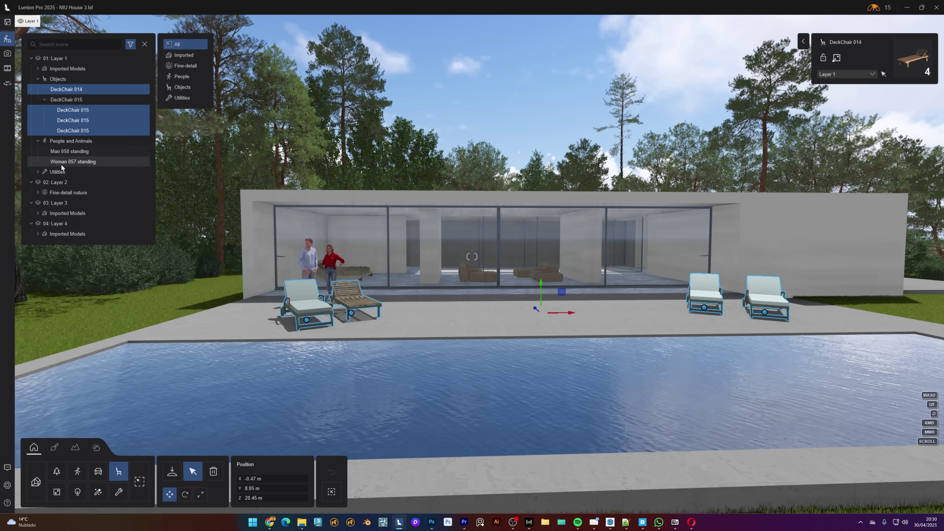
pyautogui.keyDown('ctrl'); pyautogui.click(56, 182); pyautogui.keyUp('ctrl')
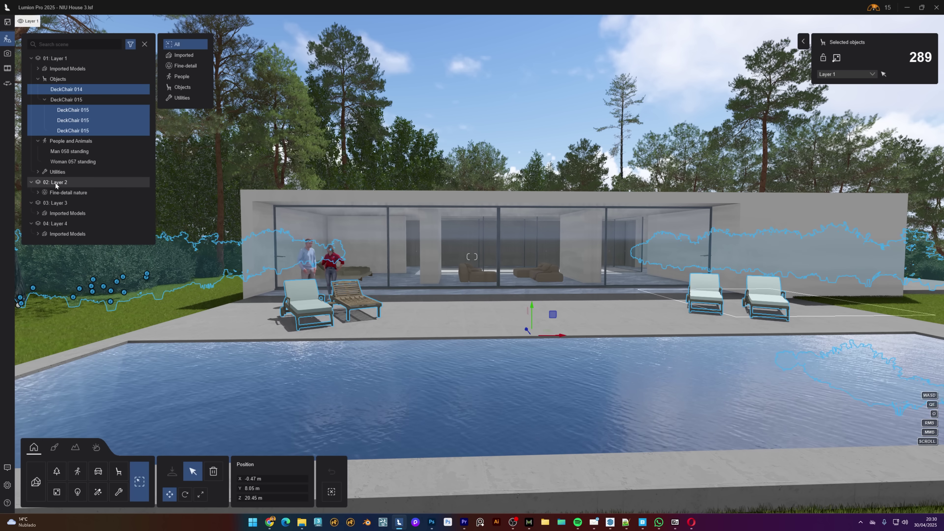
pyautogui.keyDown('ctrl'); pyautogui.click(59, 203); pyautogui.keyUp('ctrl')
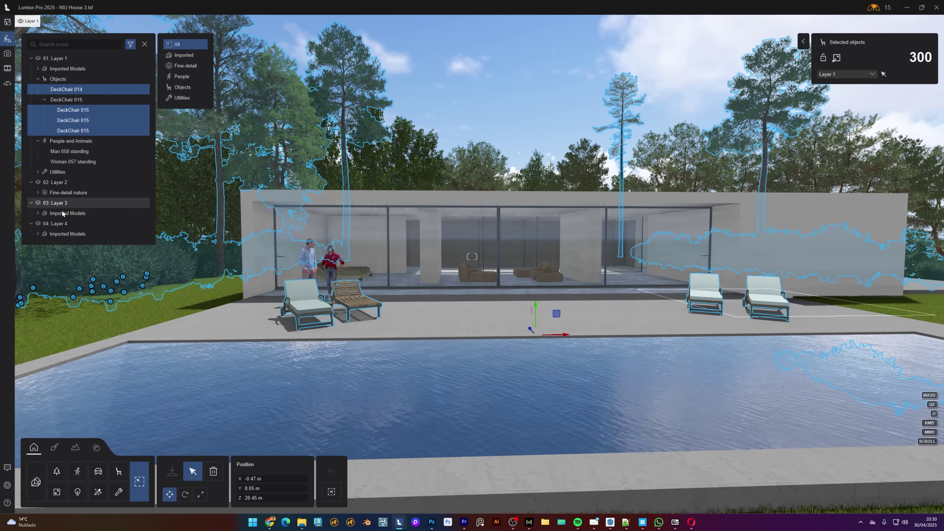
pyautogui.press('s')
pyautogui.press('w')
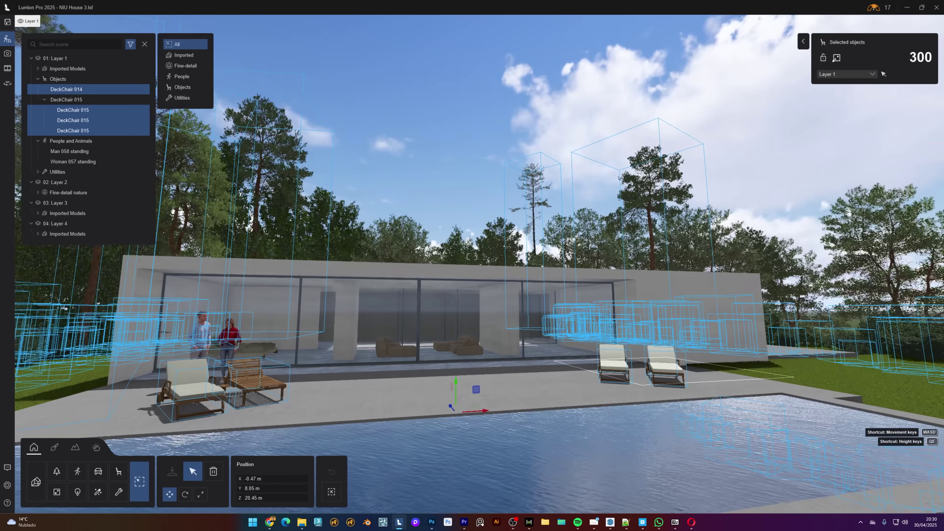
pyautogui.press('s')
pyautogui.press('a')
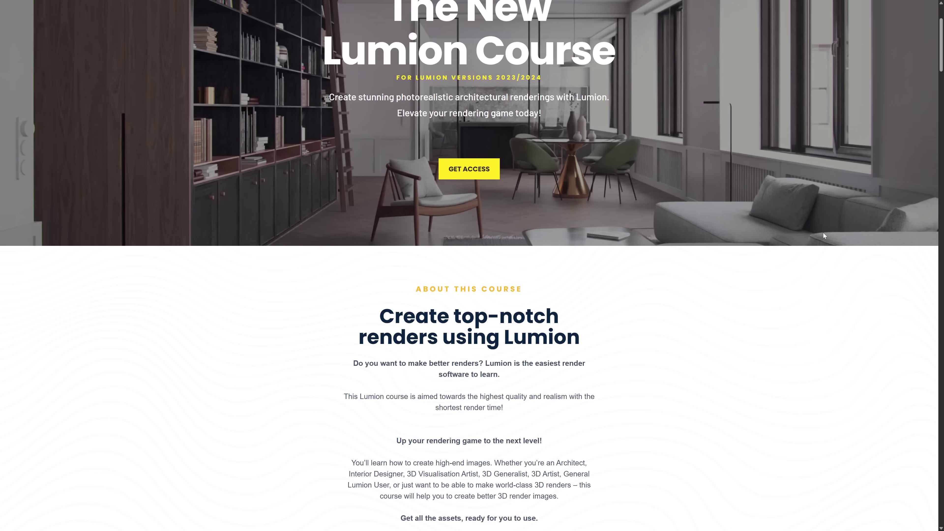
# Step: Scroll past 'About this course' to the 'Images Rendered with the new Lumion' gallery
pyautogui.scroll(-3, 823, 234)
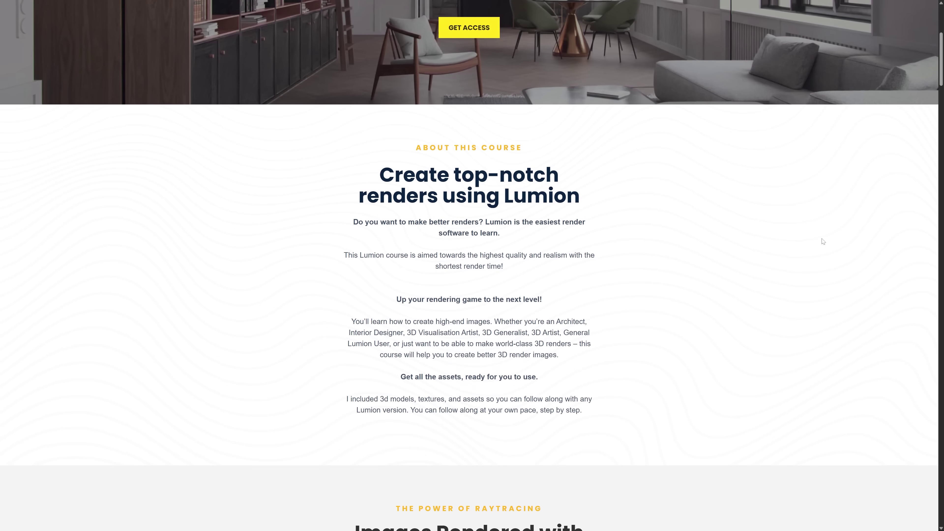
pyautogui.scroll(-8, 821, 248)
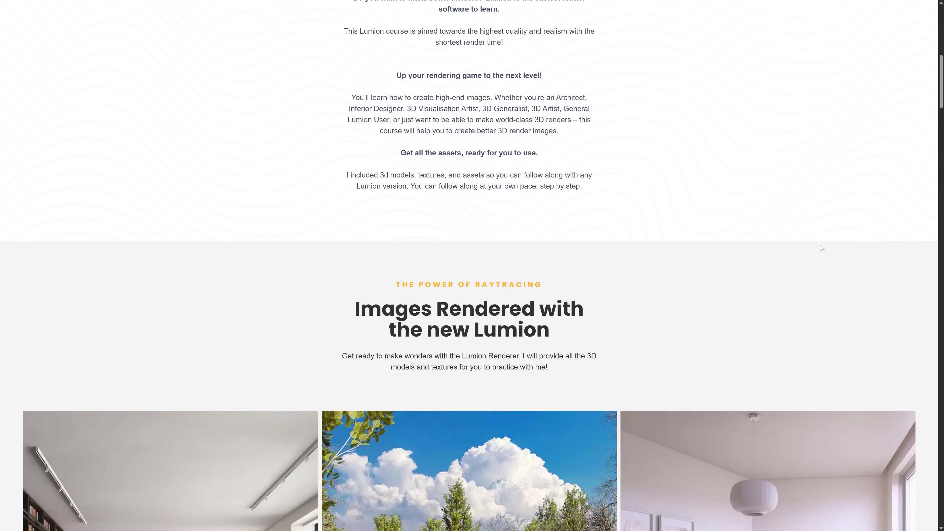
pyautogui.scroll(-4, 836, 227)
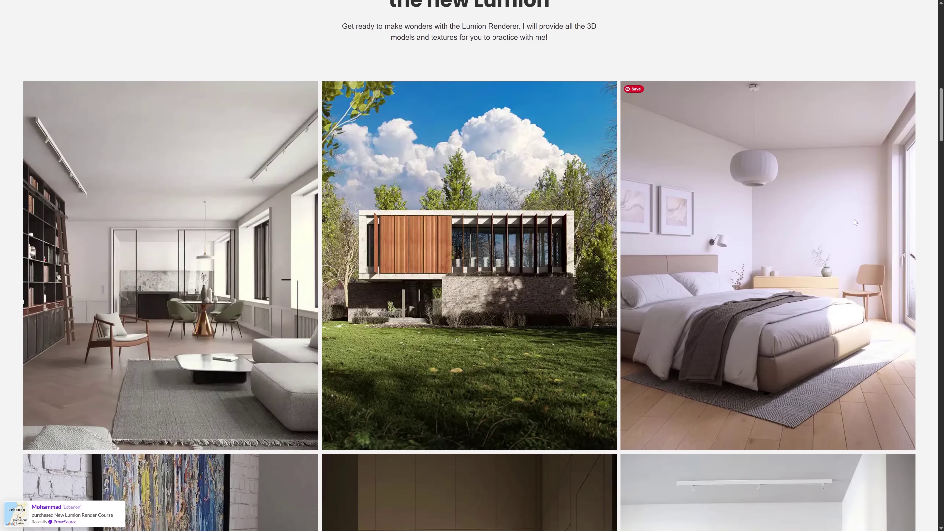
pyautogui.scroll(-5, 846, 221)
pyautogui.scroll(-1, 931, 209)
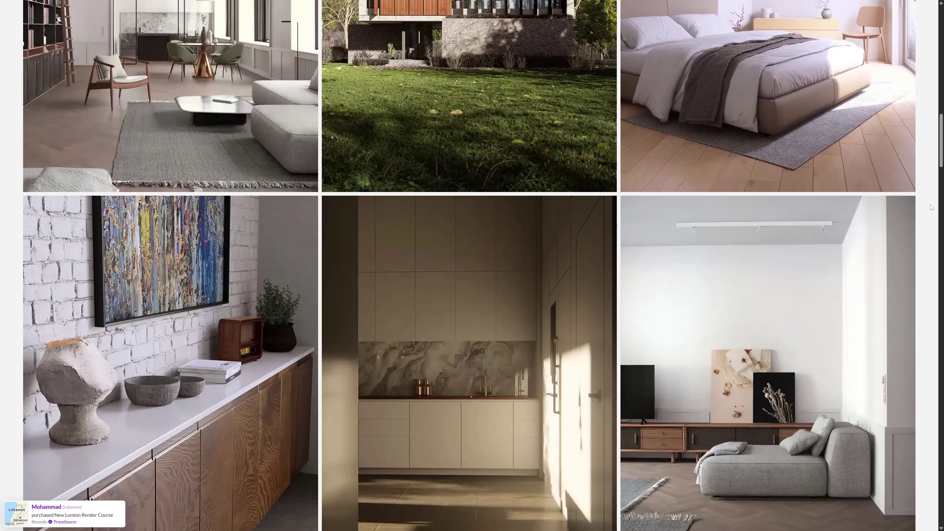
pyautogui.scroll(-1, 931, 208)
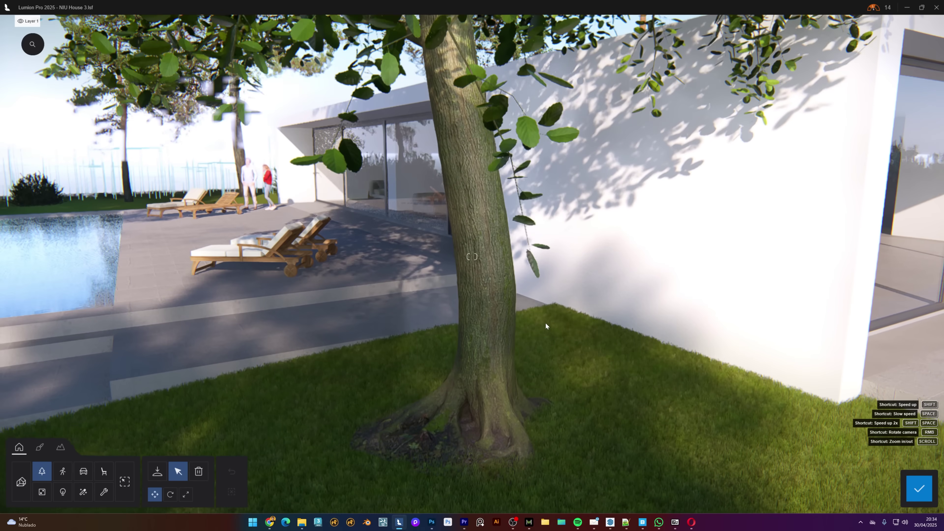
# Step: Tilt the camera down to the fine-detail tree and search Nature for 'photogrammetry'
pyautogui.moveTo(545, 323); pyautogui.dragTo(545, 357, button='right')
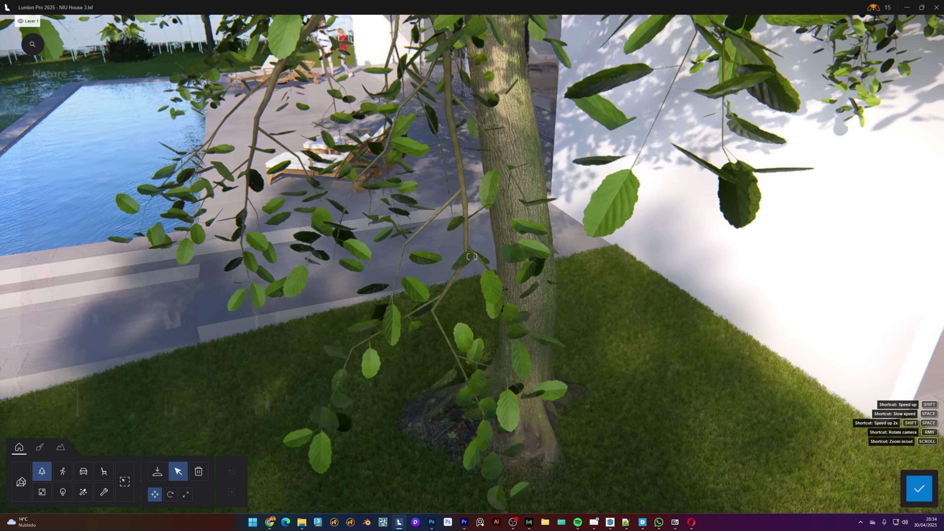
pyautogui.write('photogrammetry')
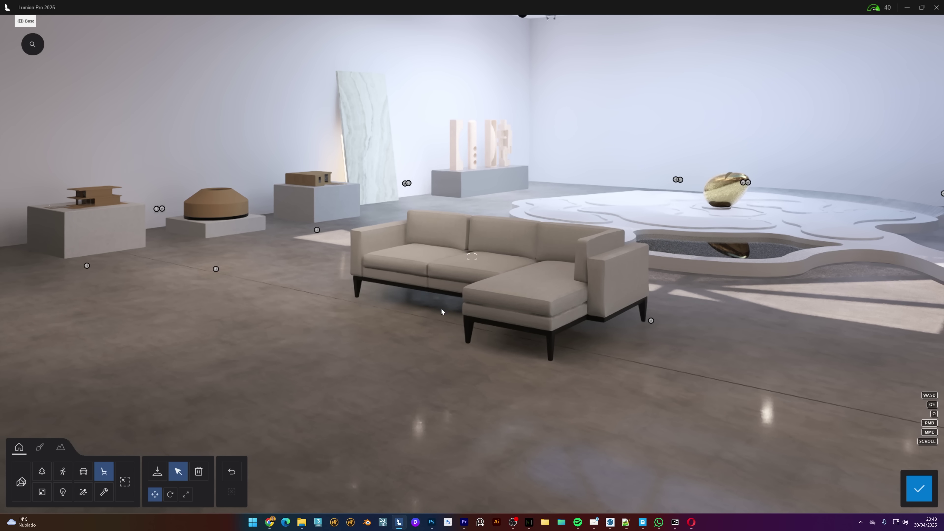
# Step: Flip the sofa, slide it along X to 8.24 m, then deselect everything
pyautogui.click(526, 273)
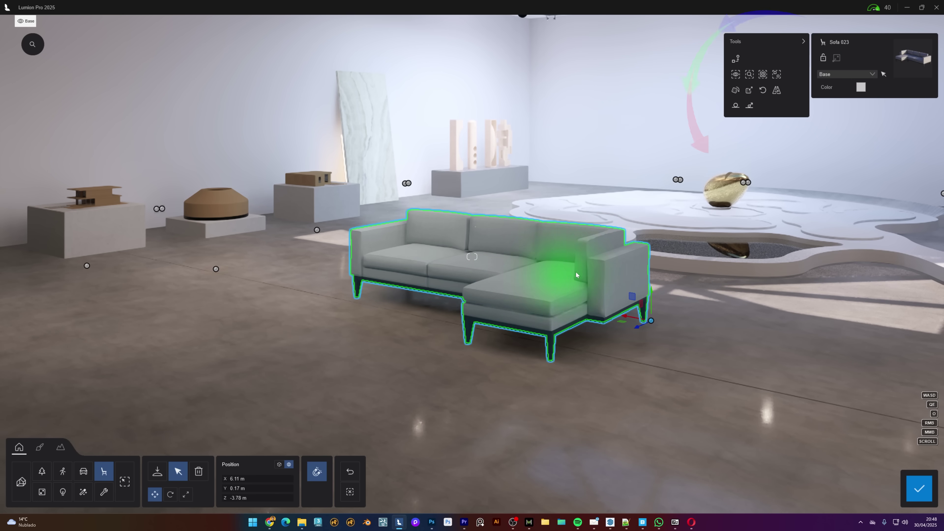
pyautogui.click(777, 91)
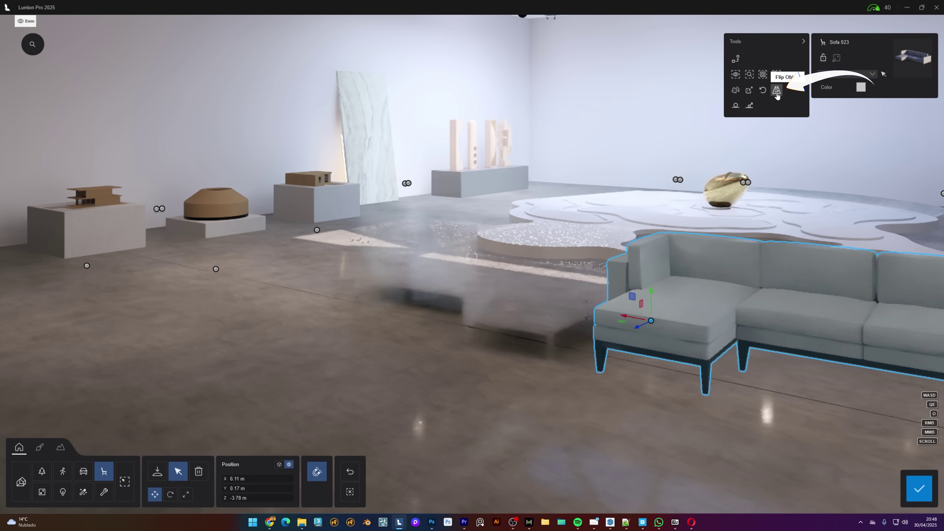
pyautogui.moveTo(637, 318); pyautogui.dragTo(437, 279)
pyautogui.click(350, 492)
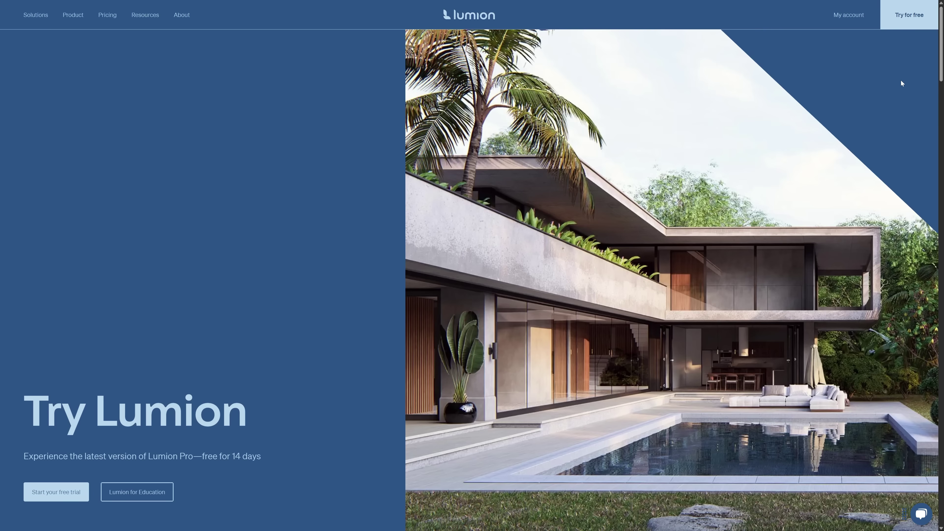
pyautogui.scroll(-7, 900, 81)
pyautogui.scroll(-10, 896, 91)
# Step: Scroll the Lumion for students page down to the Get Lumion Student form
pyautogui.scroll(-3, 887, 130)
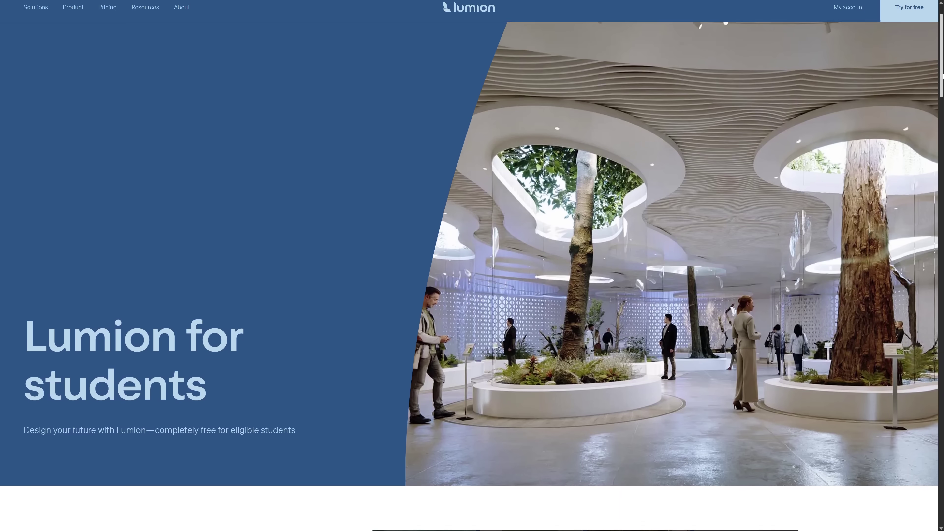
pyautogui.scroll(-10, 943, 76)
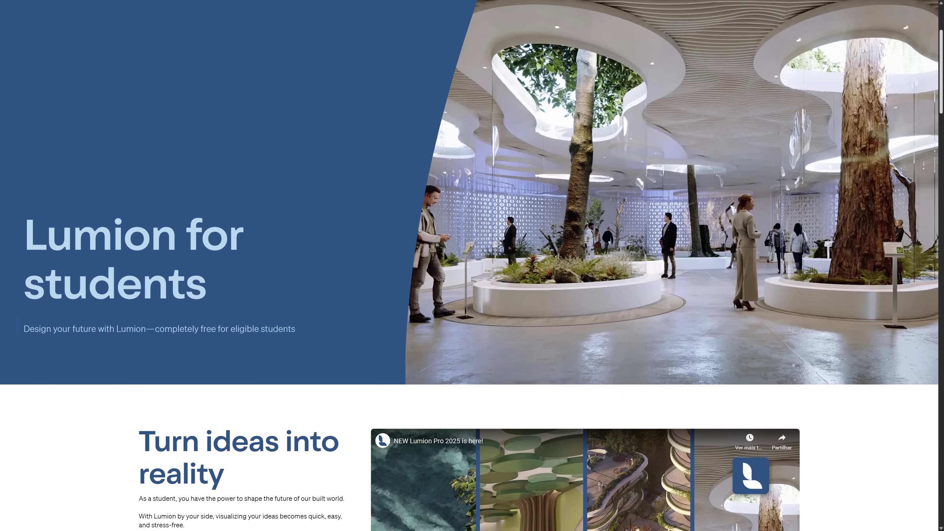
pyautogui.scroll(-10, 472, 266)
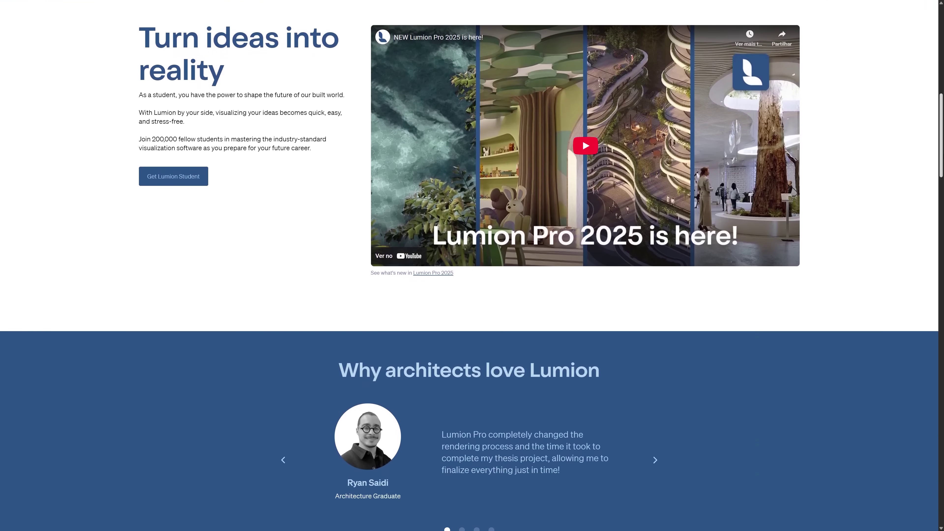
pyautogui.scroll(-10, 472, 266)
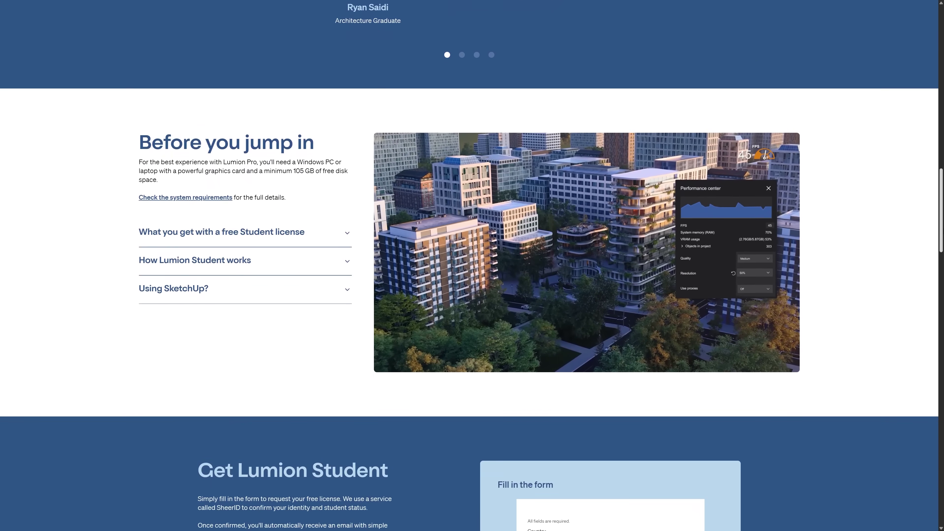
pyautogui.scroll(-3, 472, 266)
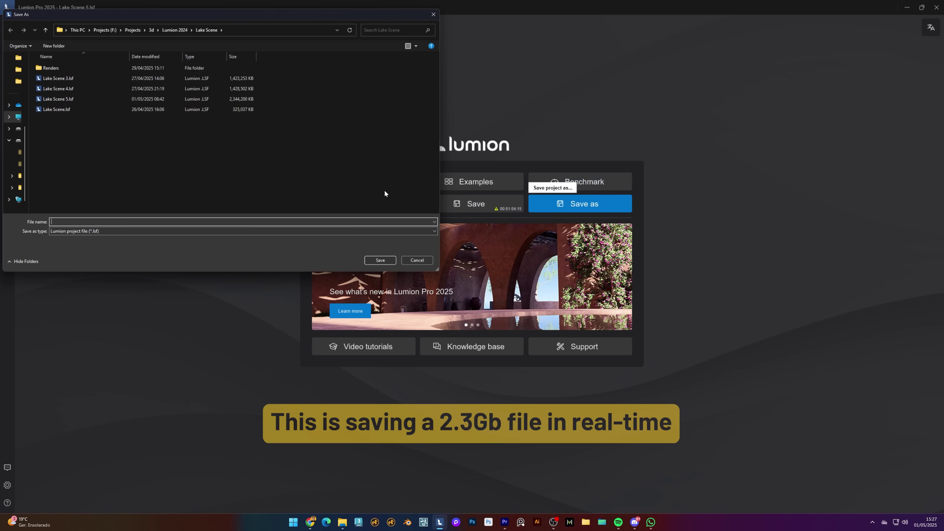
# Step: Save the project over the existing Lake Scene 5.lsf file
pyautogui.doubleClick(59, 99)
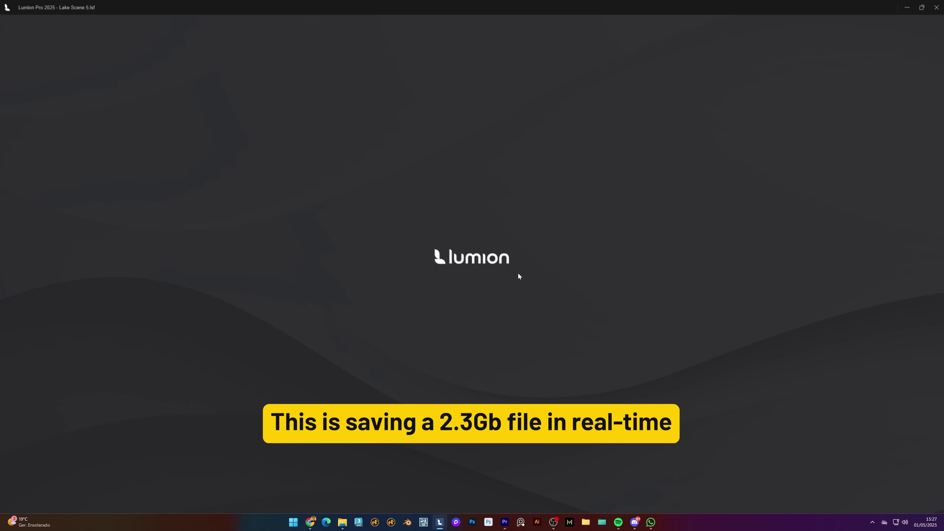